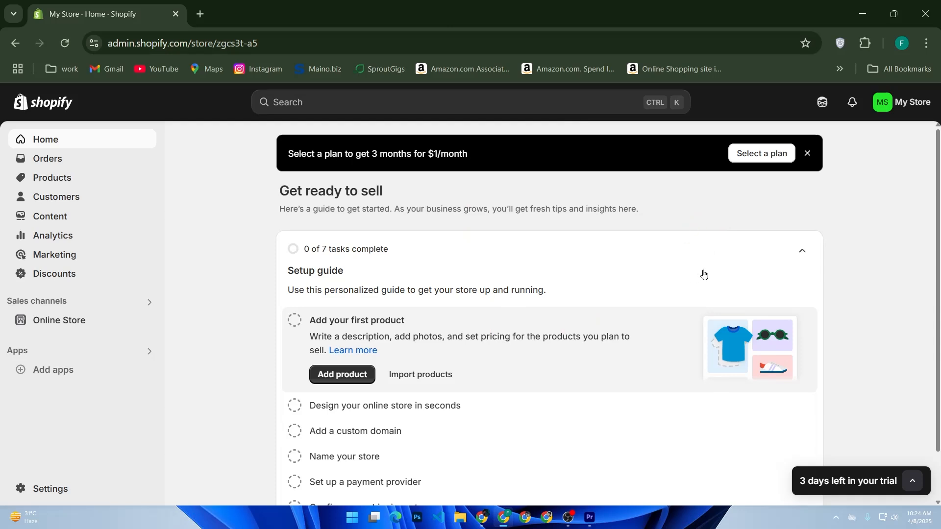
- Open the store settings, look over the general page and the admin's account profile, and return to the settings
scroll(702, 275, "down", 1)
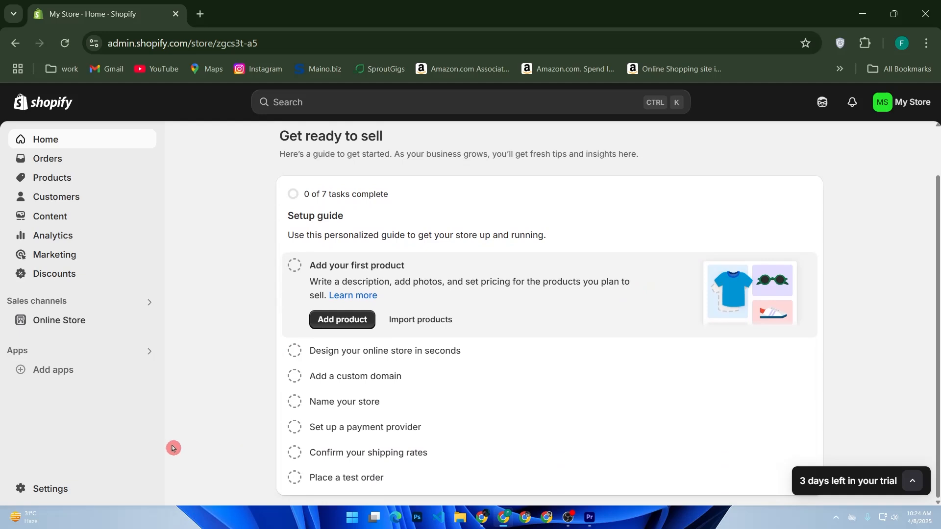
left_click(57, 485)
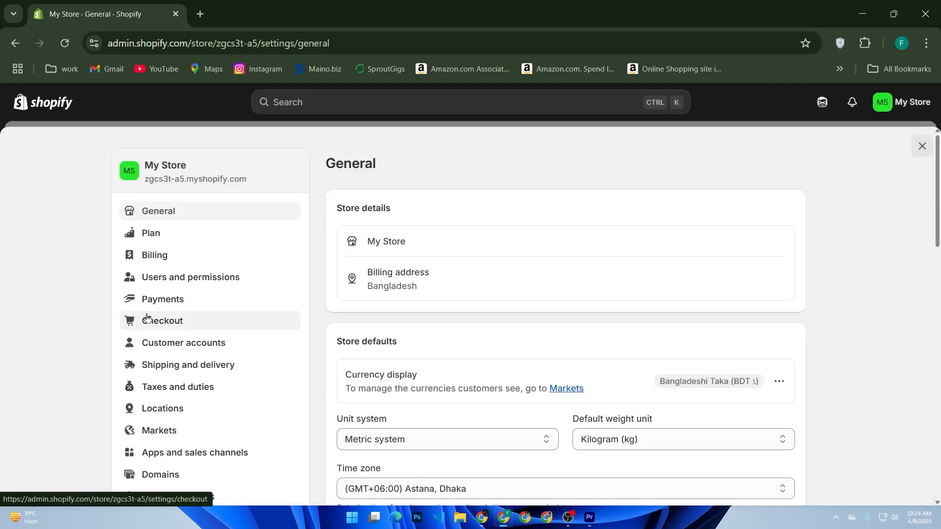
scroll(233, 238, "down", 5)
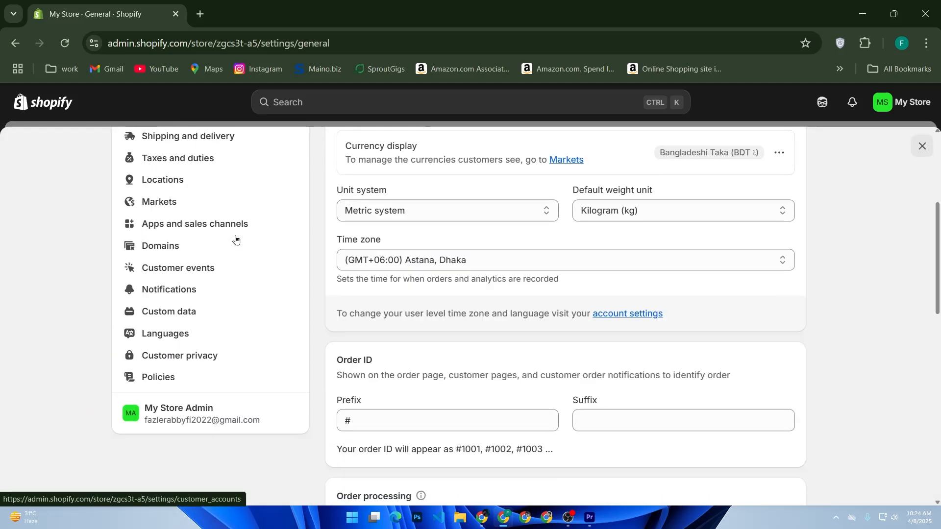
left_click(228, 420)
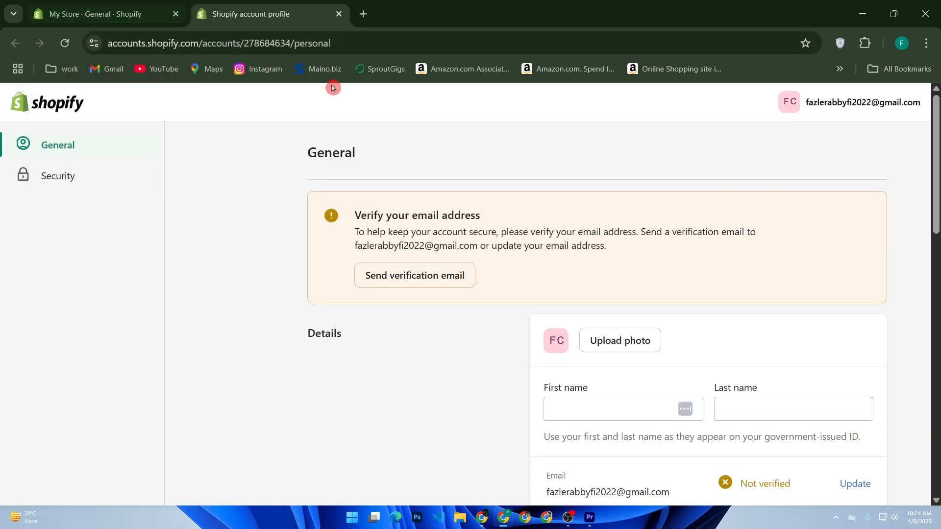
scroll(403, 288, "down", 2)
scroll(403, 288, "up", 2)
left_click(123, 14)
scroll(197, 299, "up", 5)
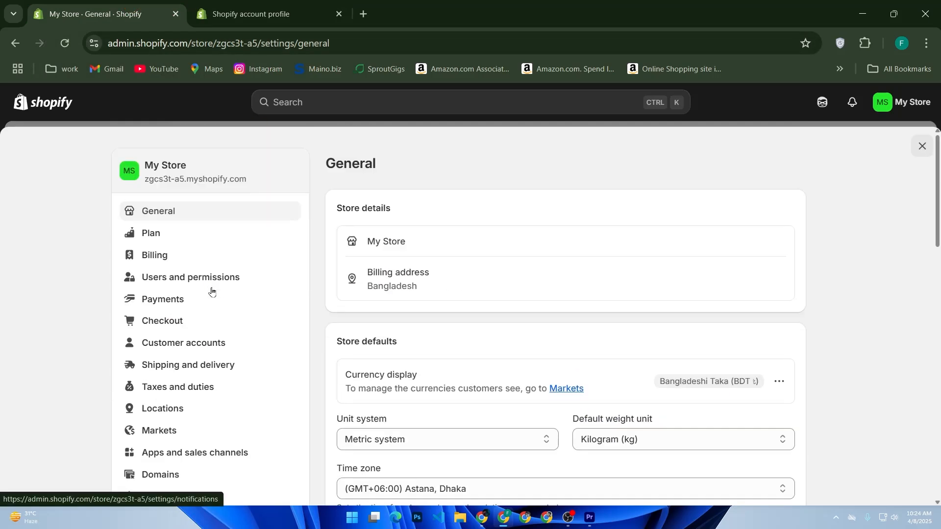
- Review the Checkout and Markets pages of the store settings
left_click(189, 331)
left_click(190, 329)
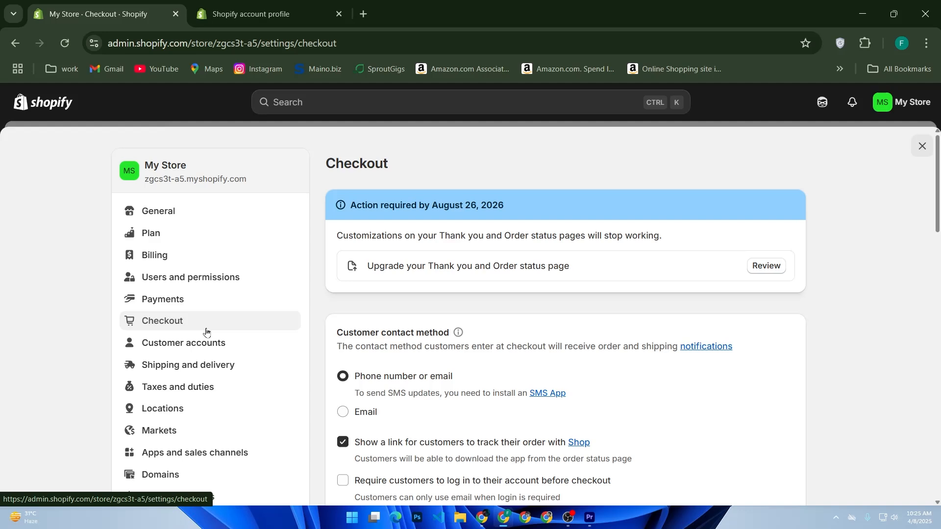
left_click(225, 437)
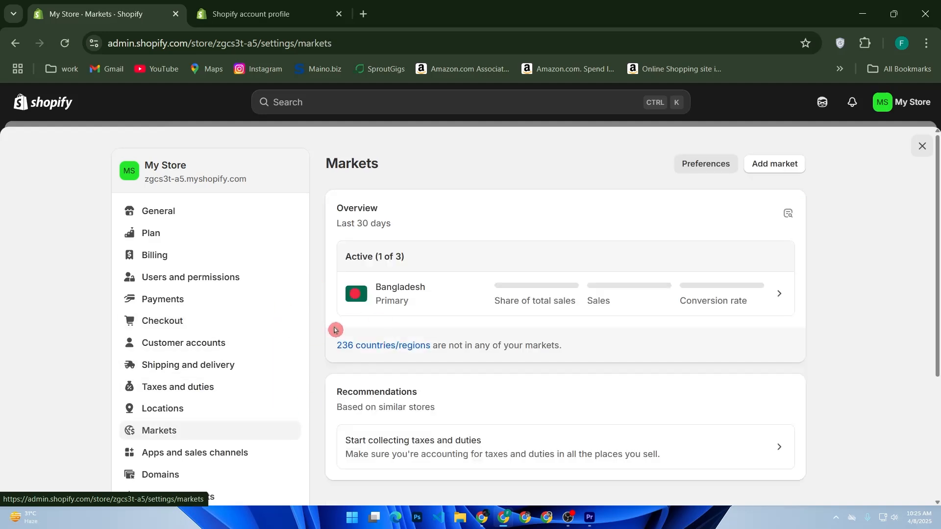
scroll(542, 258, "down", 3)
scroll(530, 273, "up", 3)
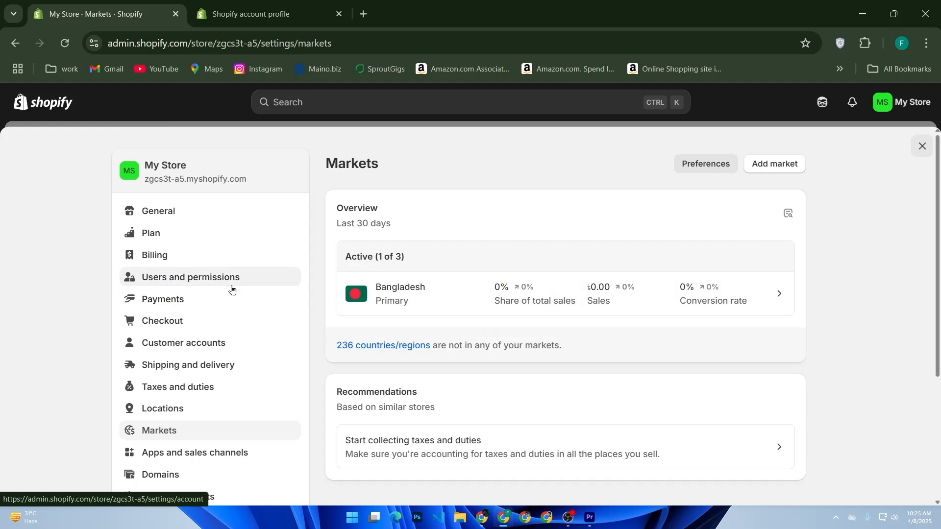
- Leave the settings and open a blank form for adding a new product
left_click(71, 114)
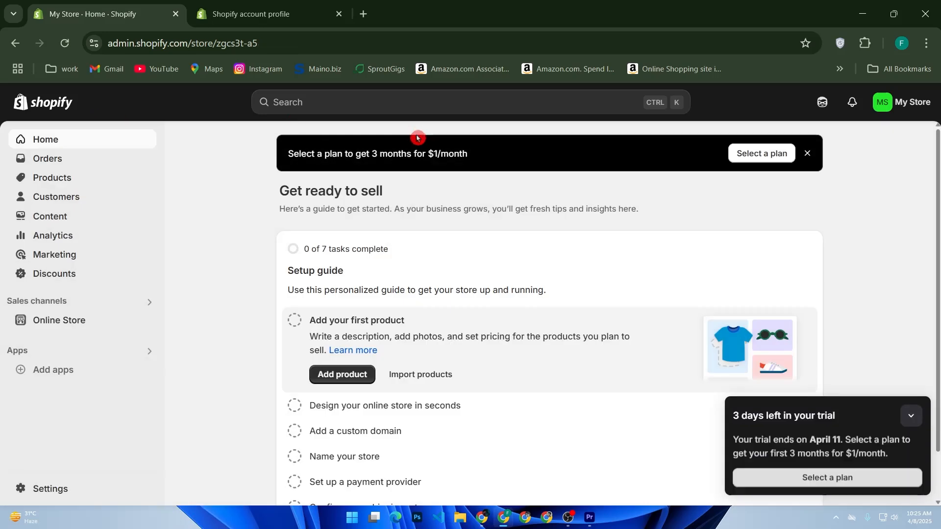
left_click(125, 177)
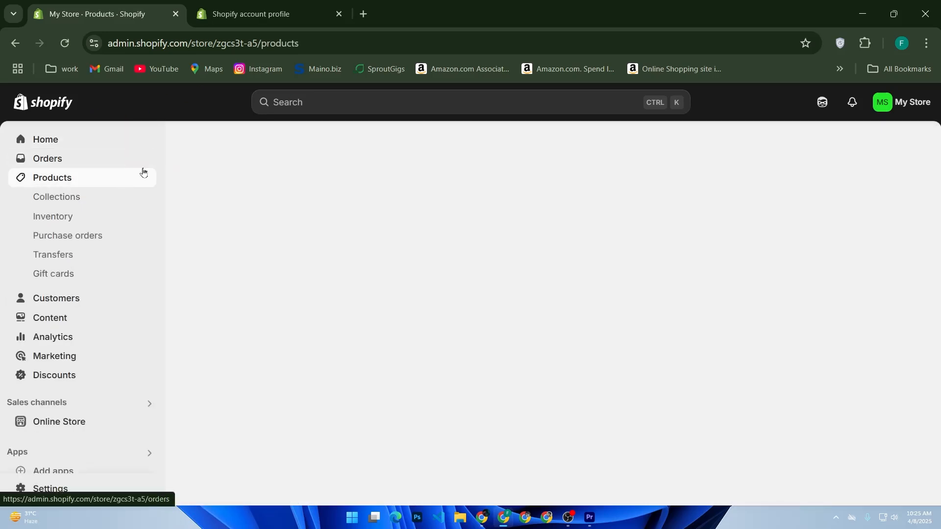
left_click(251, 316)
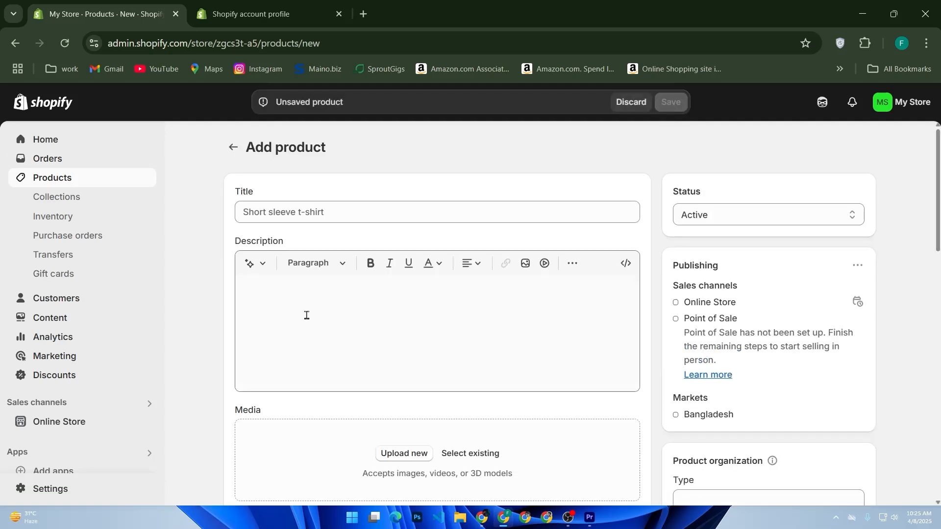
- Title the new product "1-on-1 Coaching Session"
left_click(348, 216)
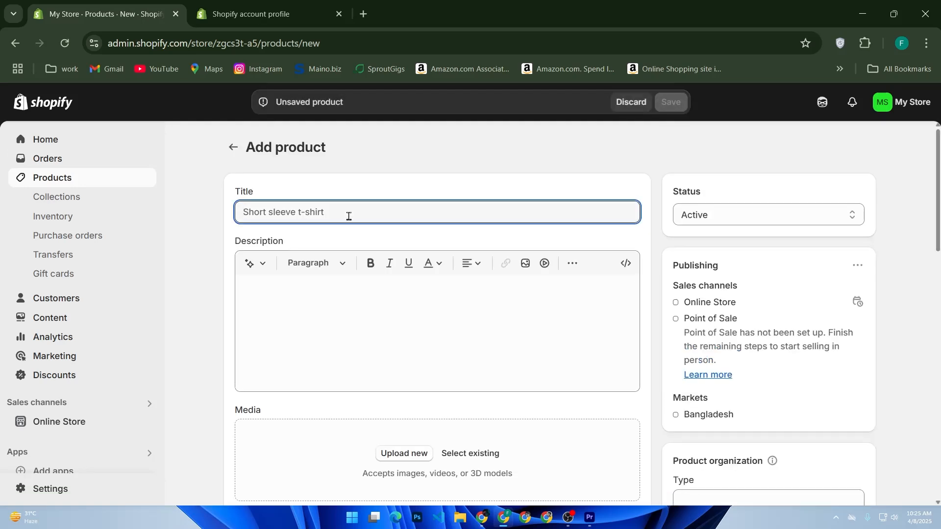
type("1-in")
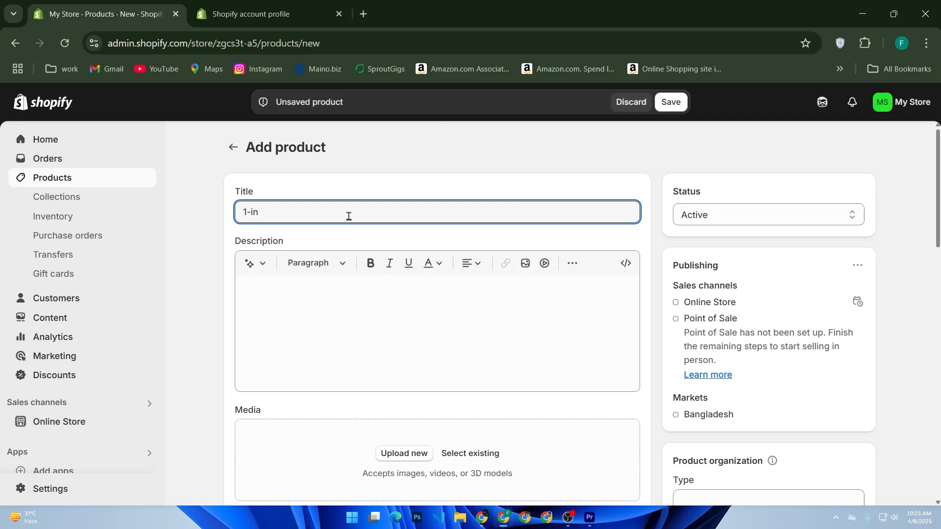
key("BackSpace")
key("BackSpace")
type("on-")
type("1 ")
type("Coas")
type("ti")
key("BackSpace")
key("BackSpace")
key("BackSpace")
type("ching Session")
- Examine the description, media, category and pricing sections of the new product form
left_click(321, 291)
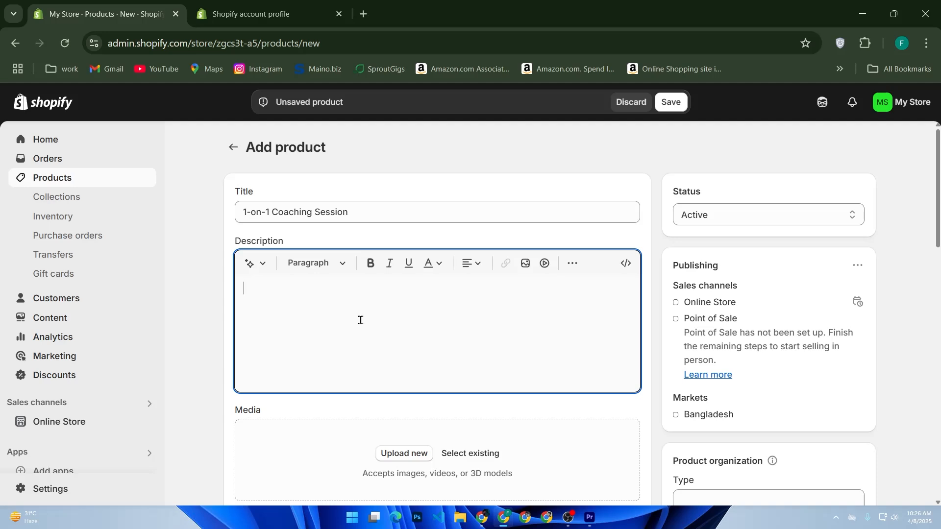
scroll(422, 368, "down", 2)
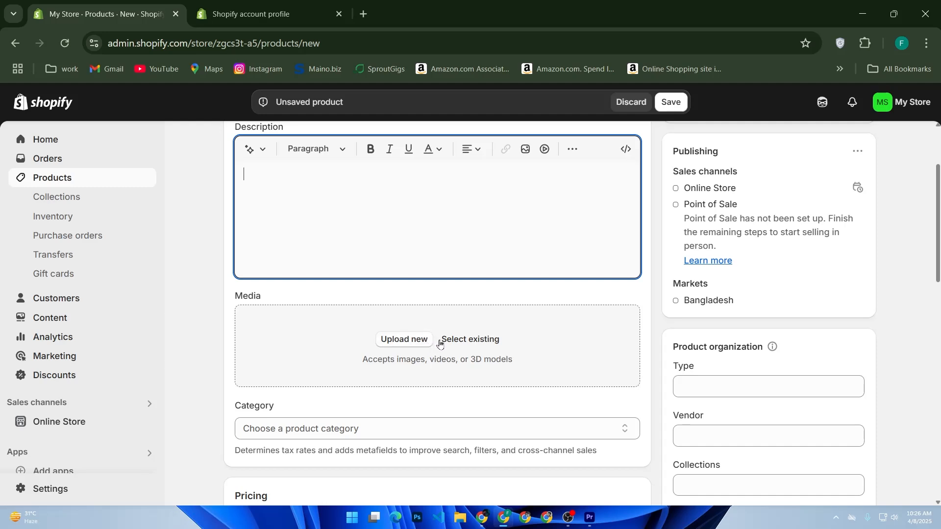
scroll(490, 339, "down", 2)
left_click(479, 345)
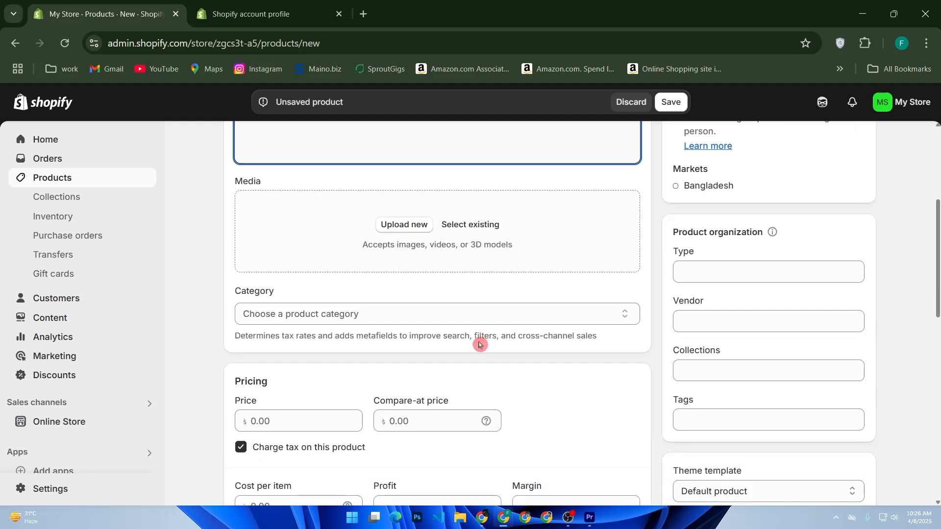
scroll(483, 348, "down", 2)
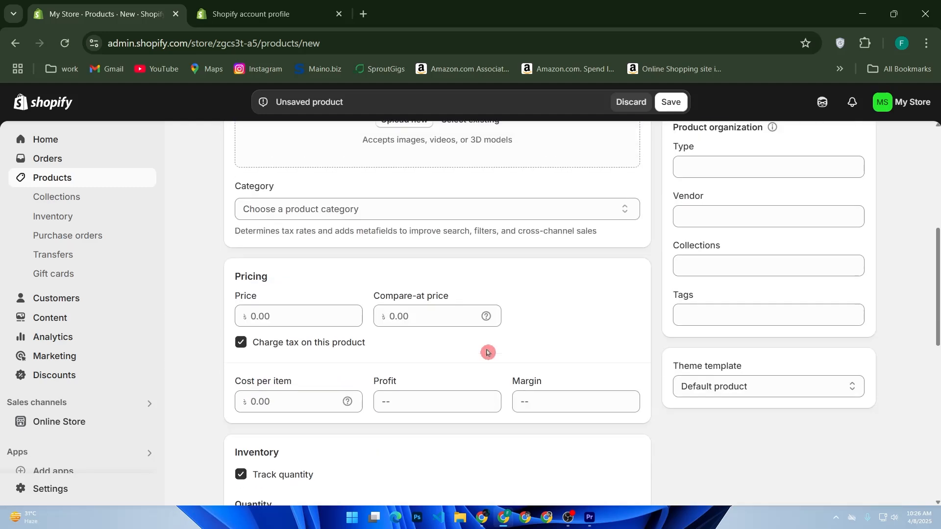
scroll(487, 351, "up", 2)
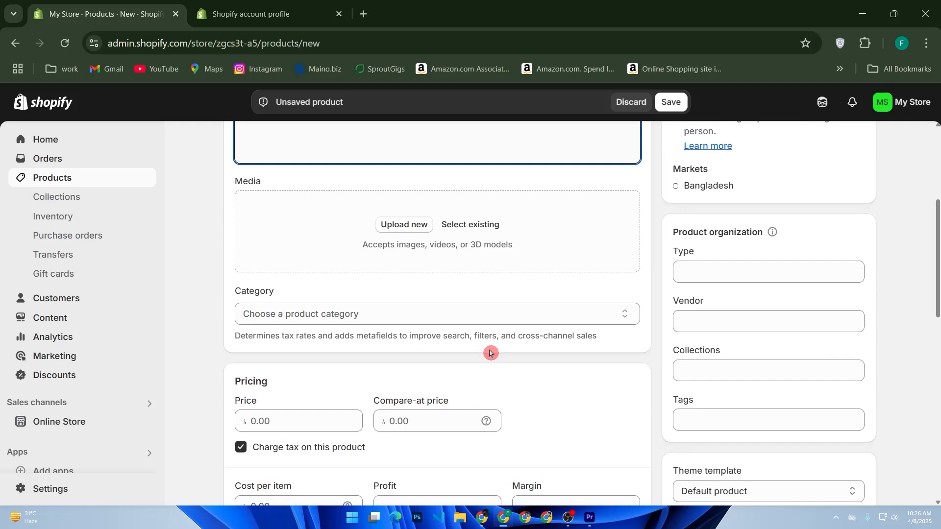
scroll(490, 353, "down", 4)
scroll(489, 352, "up", 2)
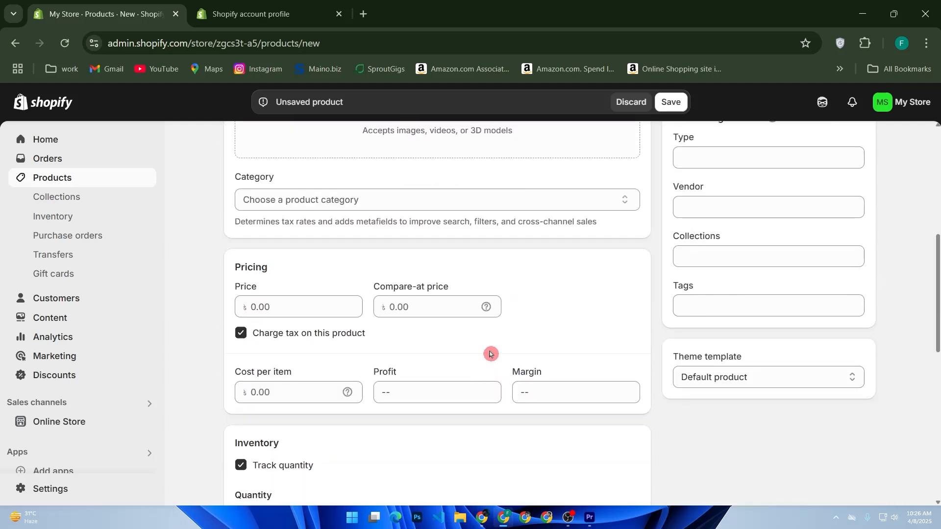
- Set the coaching session's price to 10 and save the product
left_click(306, 311)
type("1000")
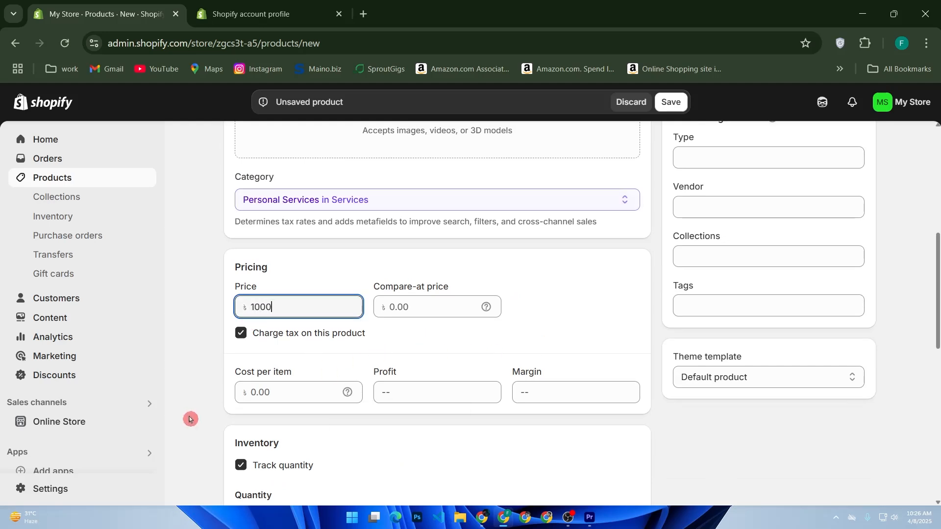
left_click_drag(260, 308, 328, 303)
key("BackSpace")
left_click(378, 354)
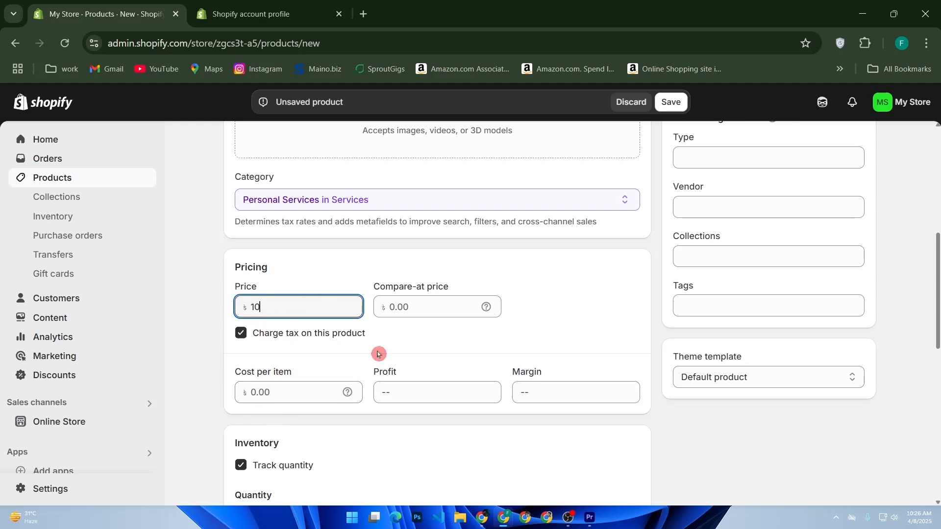
left_click(670, 102)
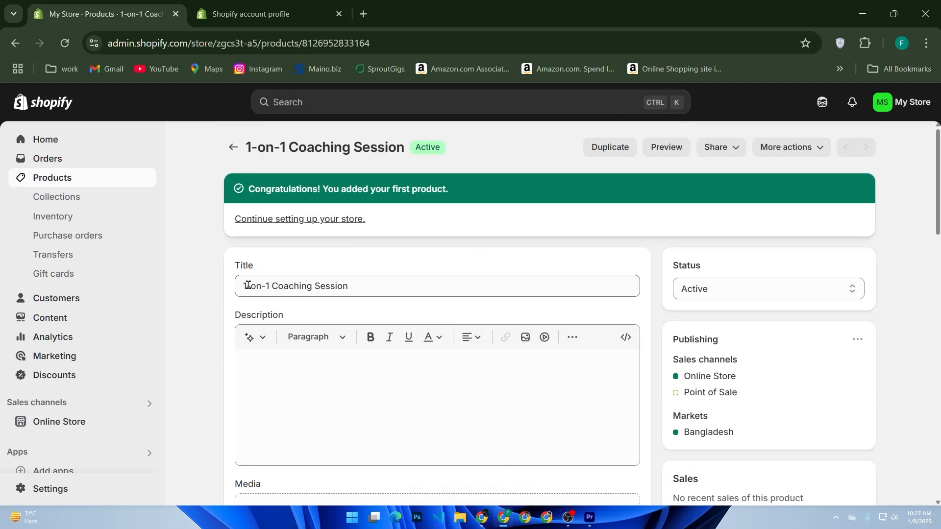
- Open the online store's current Dawn theme for customization and find the featured products on the home page
left_click(29, 422)
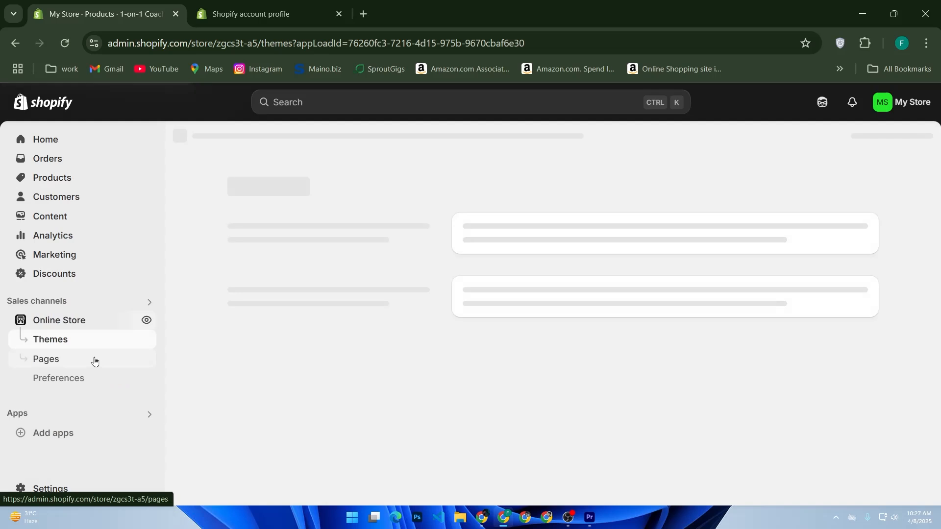
left_click(83, 347)
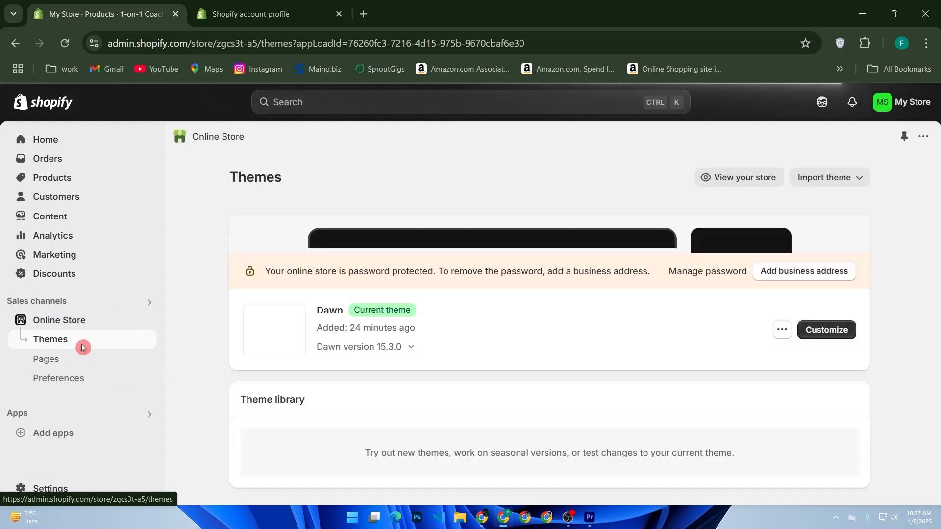
left_click(826, 481)
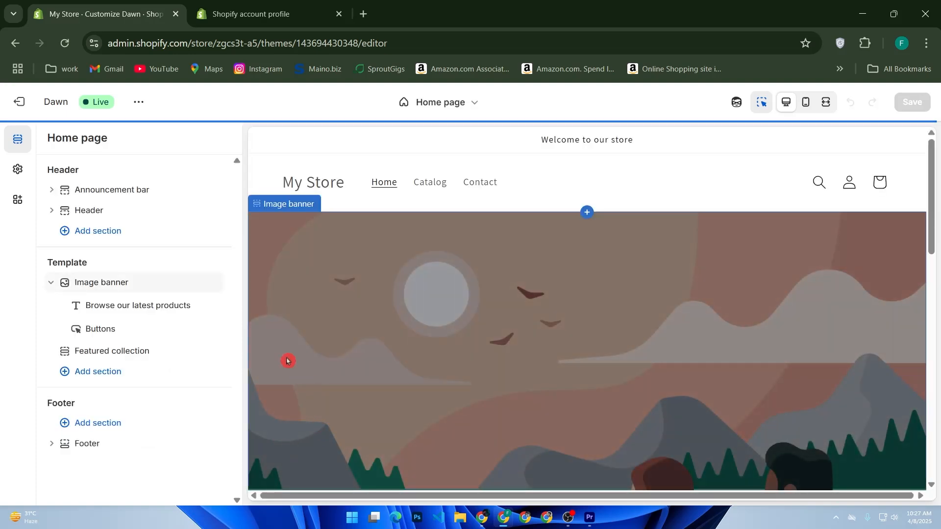
scroll(405, 376, "down", 5)
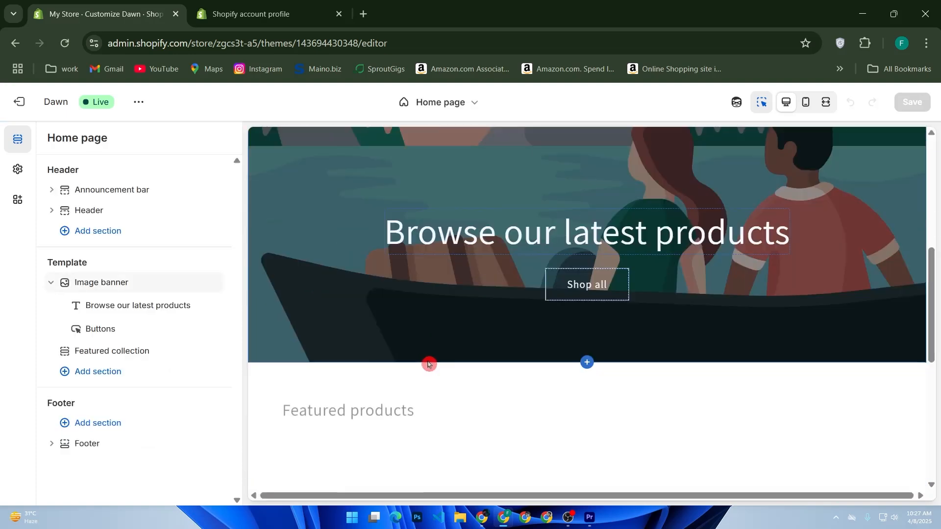
scroll(428, 363, "down", 6)
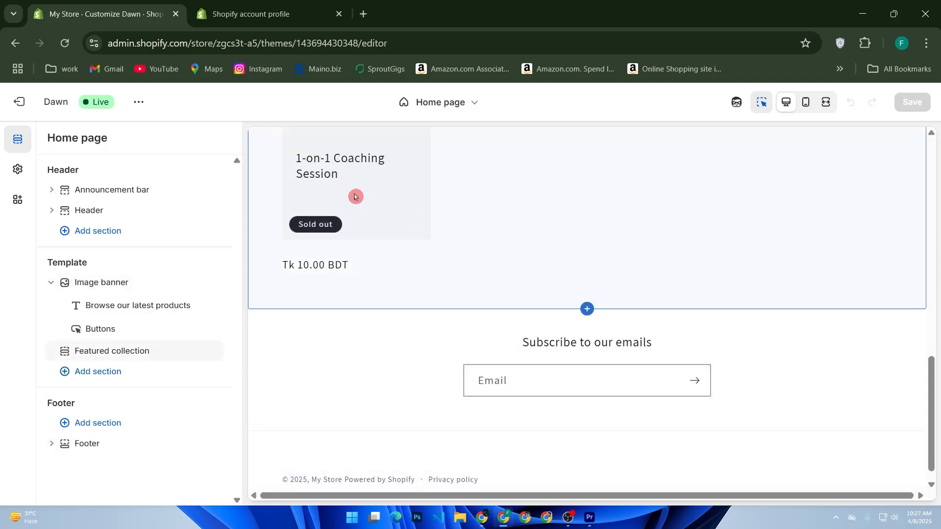
- Preview the 1-on-1 Coaching Session product page in the theme editor and return to the home page
left_click(334, 221)
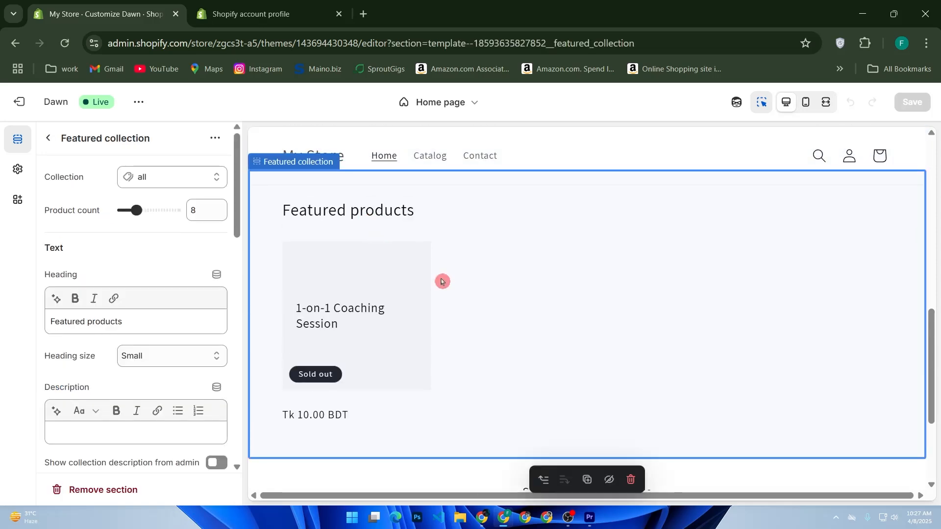
scroll(464, 289, "up", 2)
double_click(385, 324)
left_click(316, 321)
left_click(288, 283)
left_click(352, 330)
left_click(390, 272)
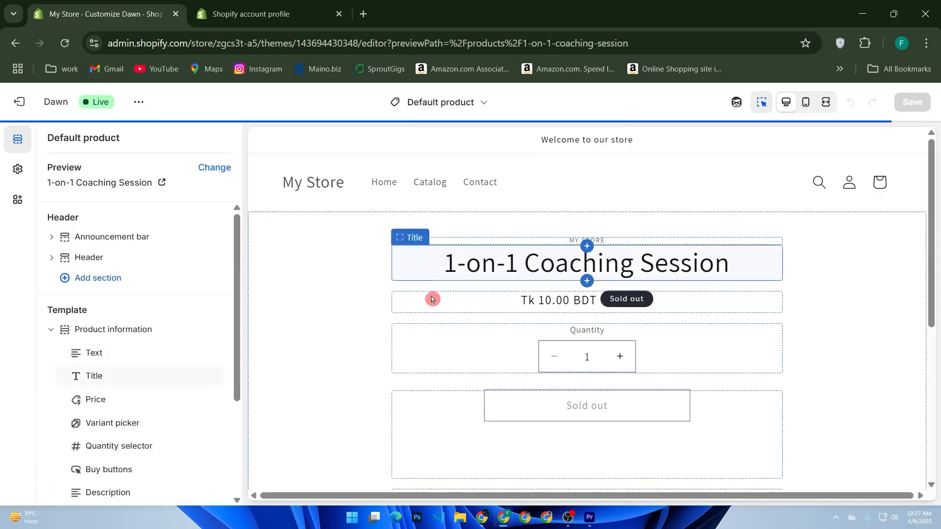
scroll(525, 275, "down", 5)
scroll(508, 282, "up", 2)
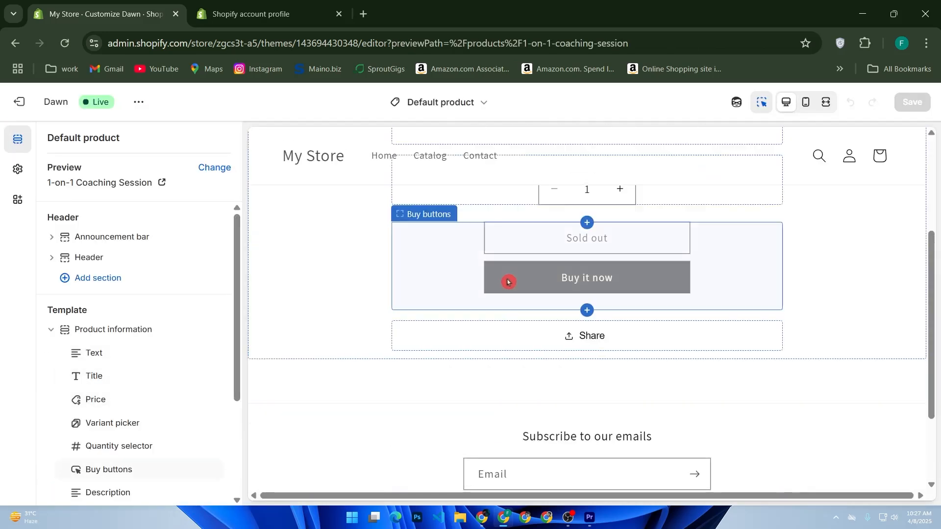
left_click(15, 43)
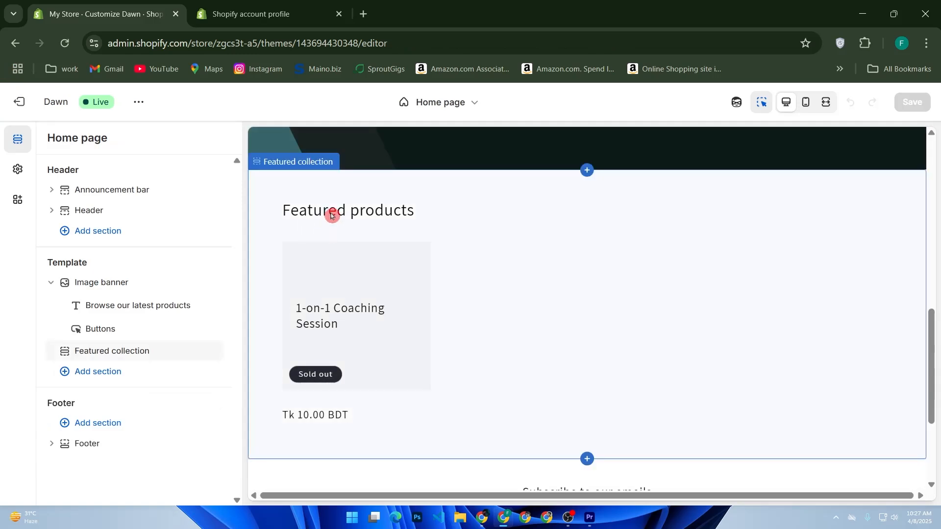
- Change the featured collection's heading on the home page to "SERVICES"
left_click(331, 216)
left_click_drag(140, 320, 1, 309)
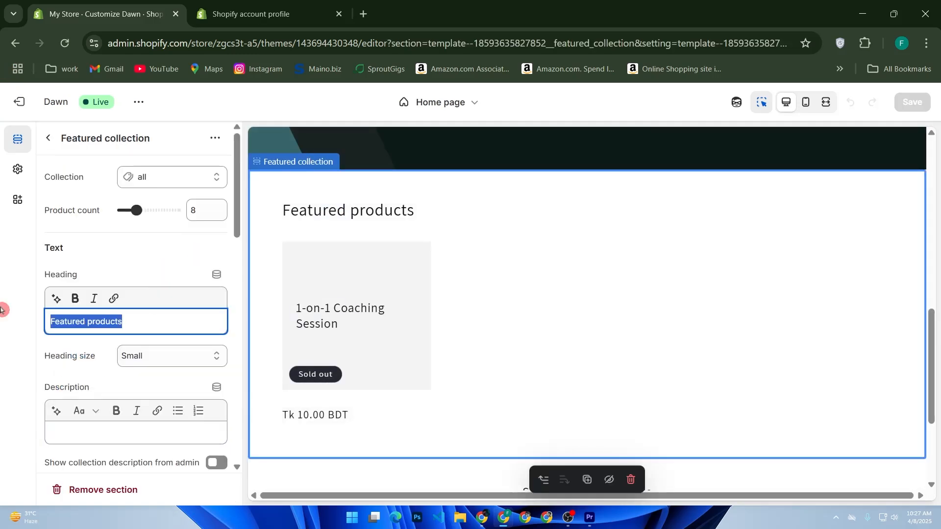
type("Servid")
key("BackSpace")
key("BackSpace")
key("BackSpace")
key("BackSpace")
key("BackSpace")
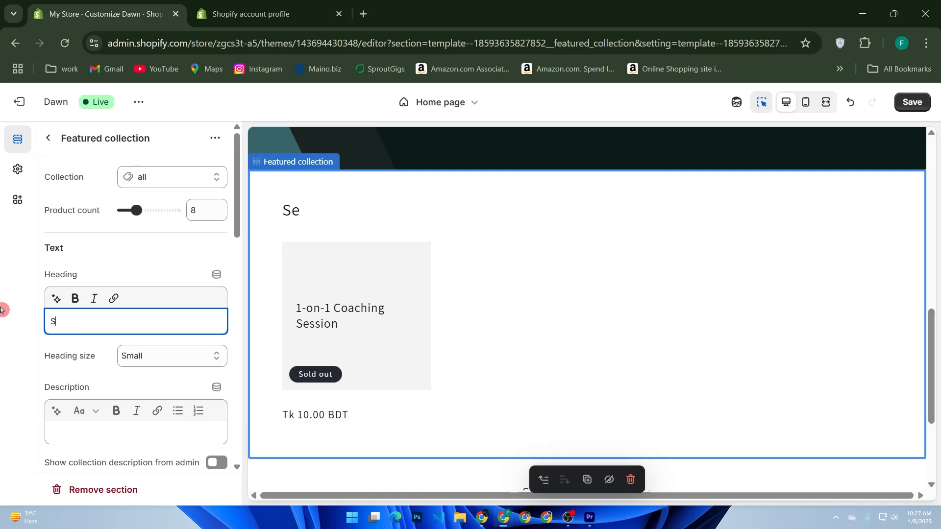
key("BackSpace")
type("SERVICES")
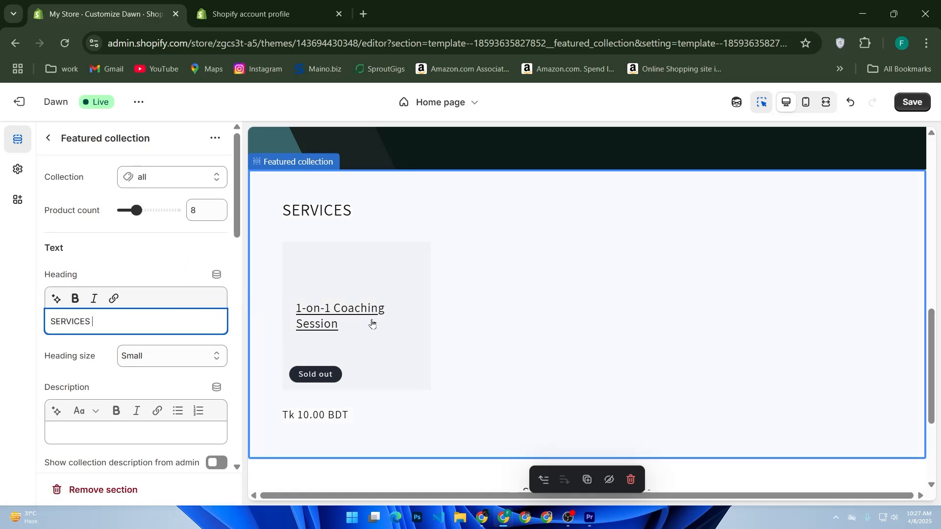
scroll(372, 315, "down", 2)
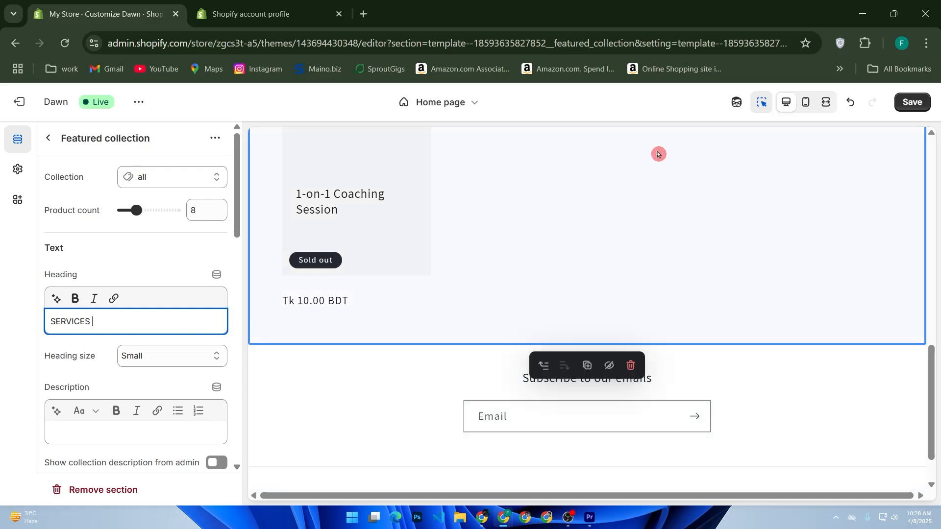
- Preview the home page in the mobile layout and switch back to the desktop layout
left_click(806, 102)
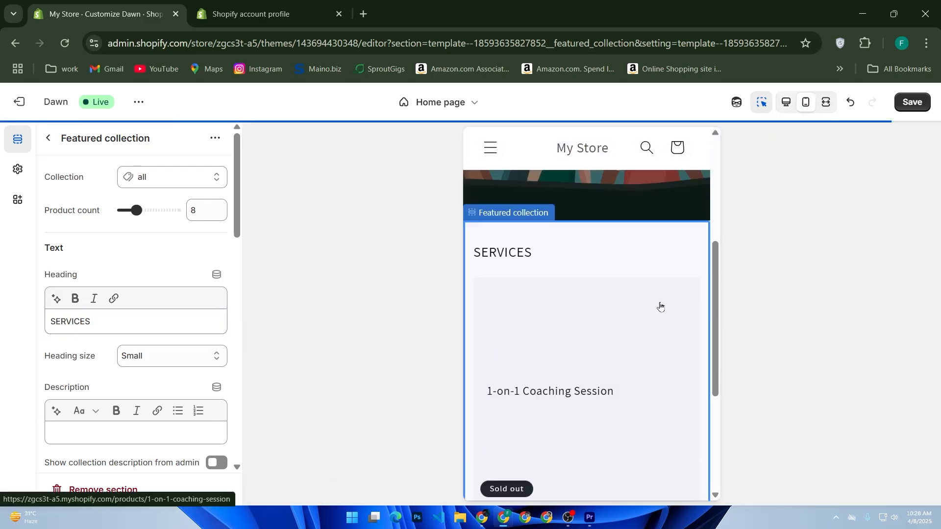
left_click(806, 104)
left_click(677, 244)
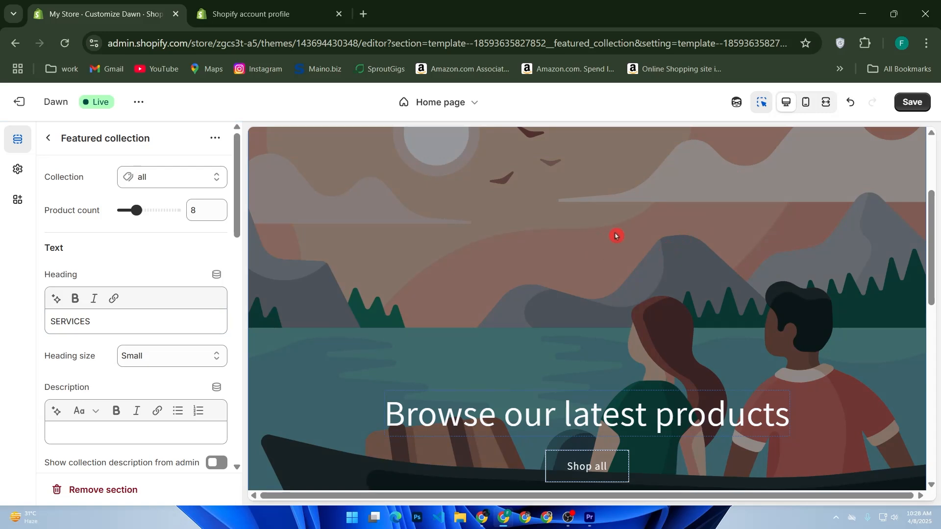
- Save the theme changes and exit the theme editor to the store admin
left_click(917, 103)
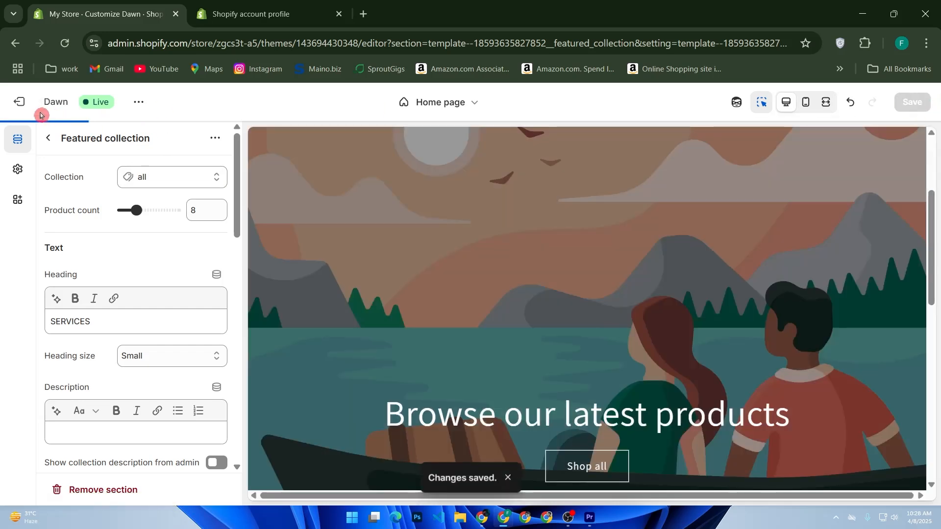
left_click(41, 115)
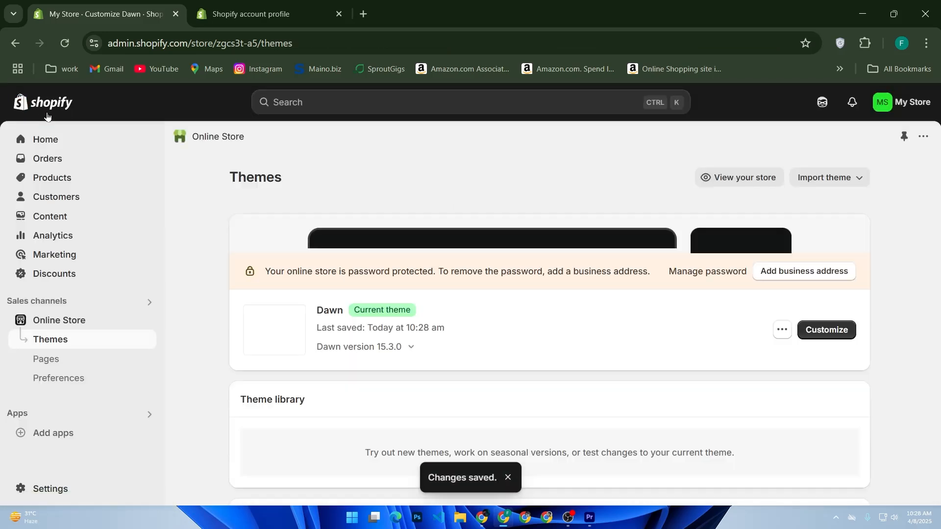
left_click(46, 116)
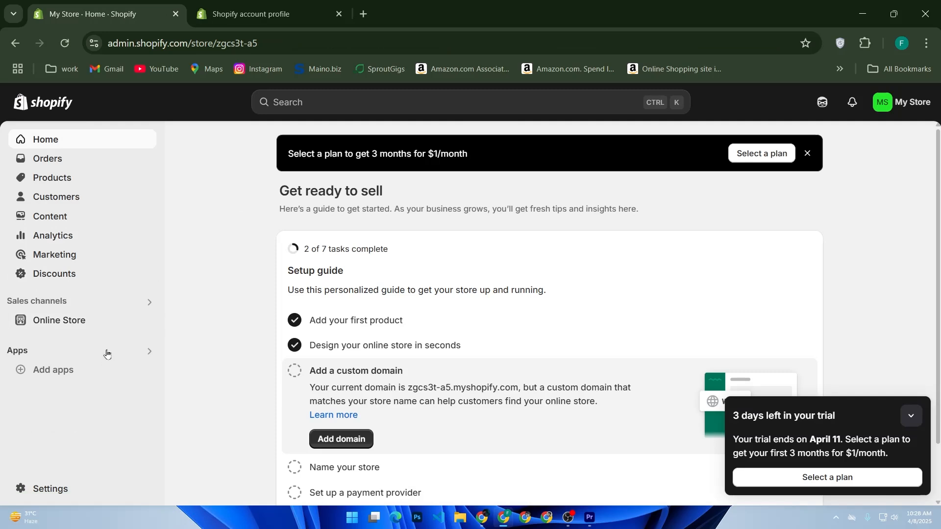
- Open the Shopify App Store from the store's app and sales channel settings
left_click(104, 364)
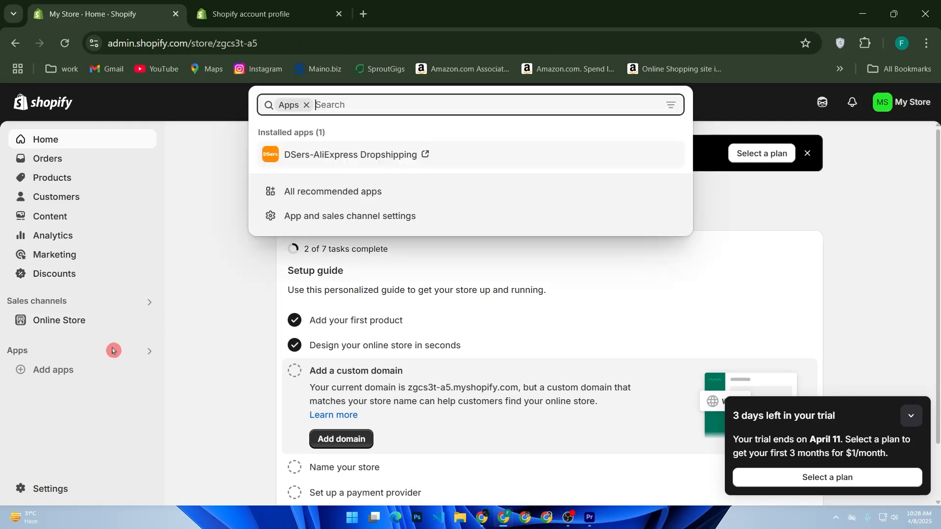
left_click(330, 216)
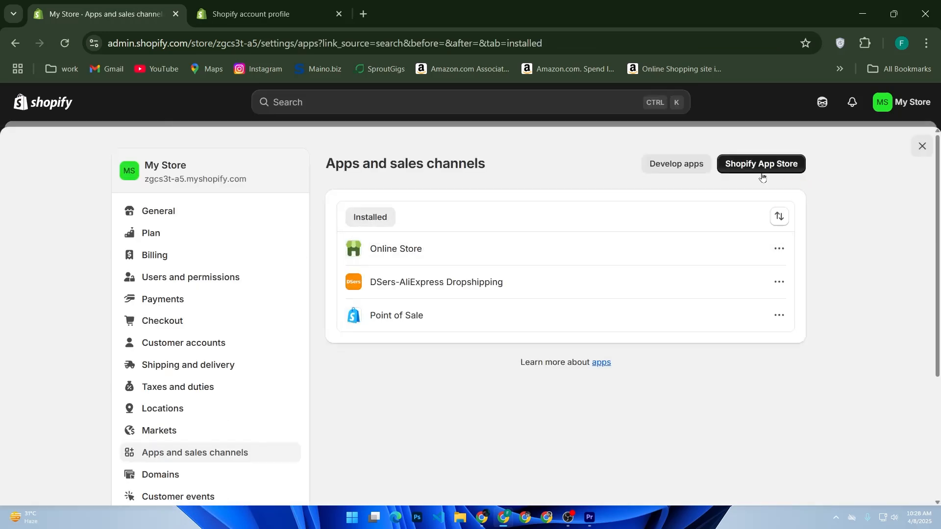
left_click(762, 164)
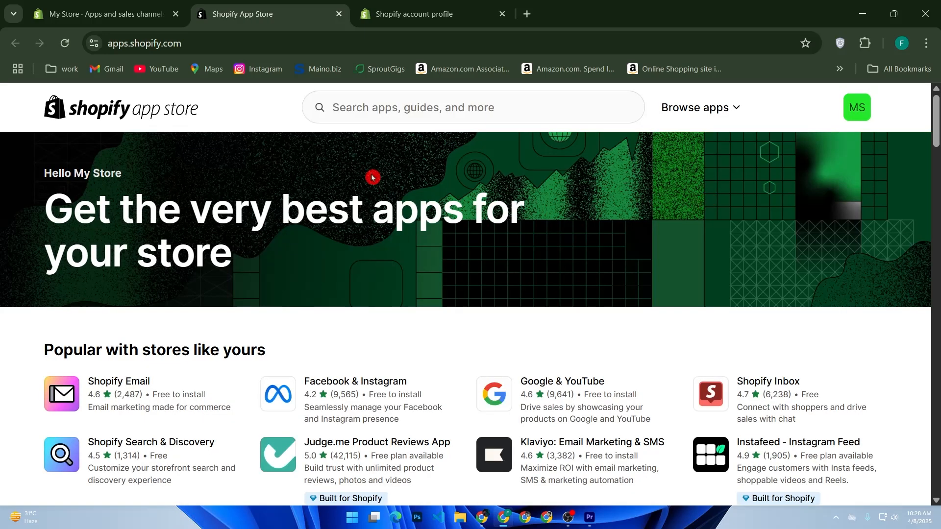
- Search the Shopify App Store for "SESAMI" and browse the matching booking apps
left_click(374, 107)
type("SESAM")
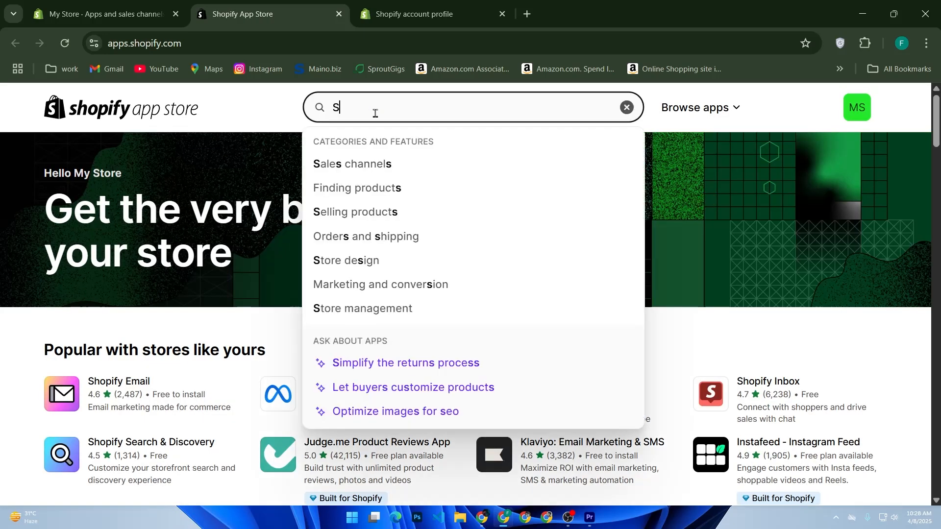
type("I")
key("Return")
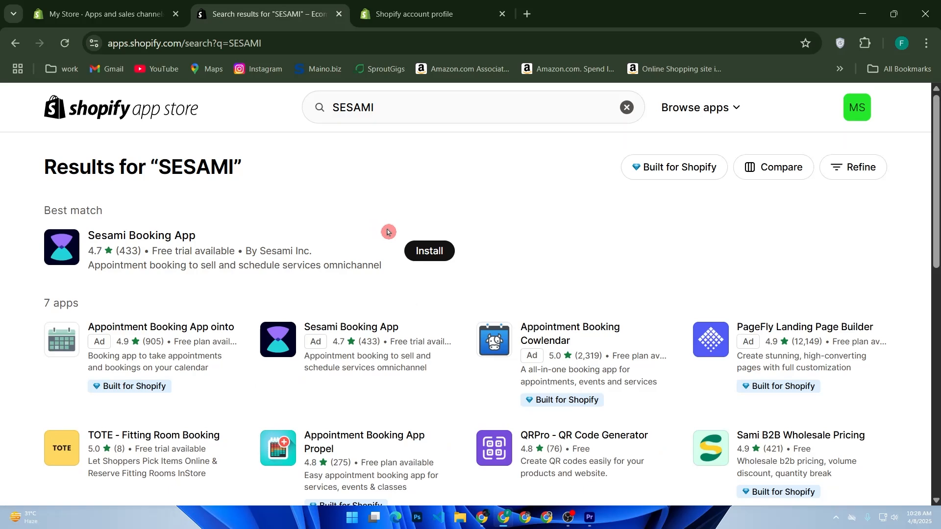
scroll(396, 277, "down", 2)
left_click(401, 279)
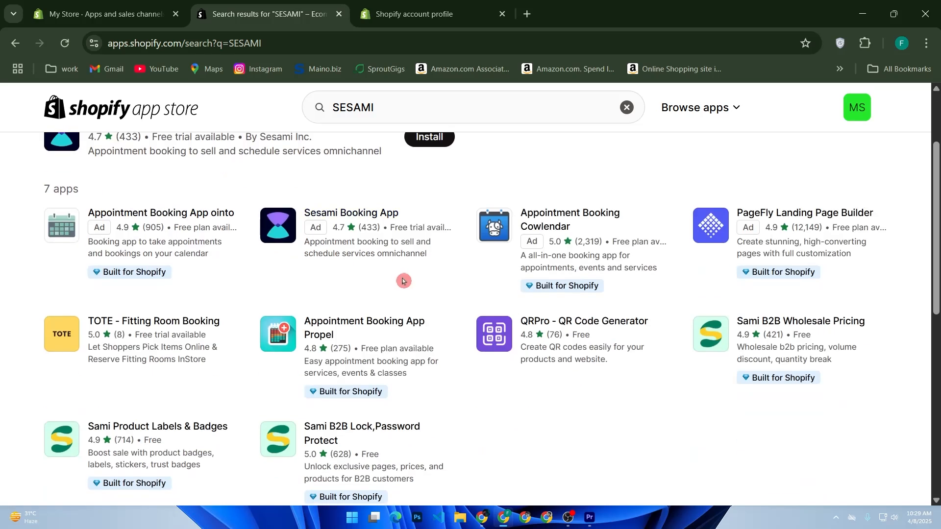
scroll(402, 281, "down", 2)
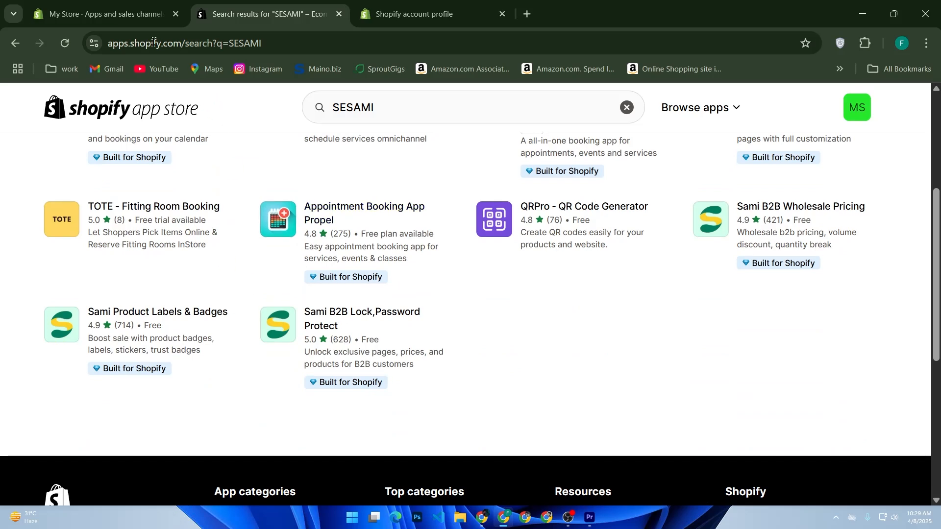
- Return to the store admin and examine the third-party payment providers in the Payments settings
left_click(146, 18)
left_click(60, 102)
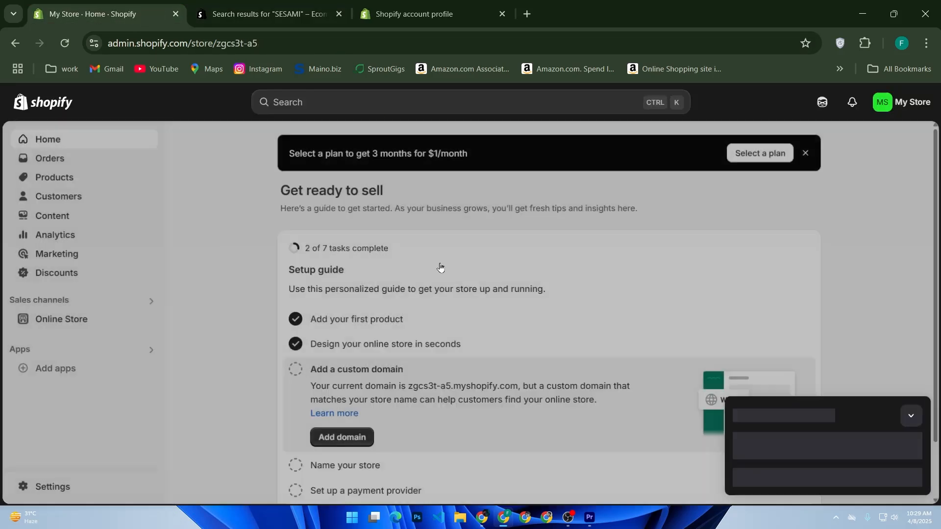
left_click(43, 486)
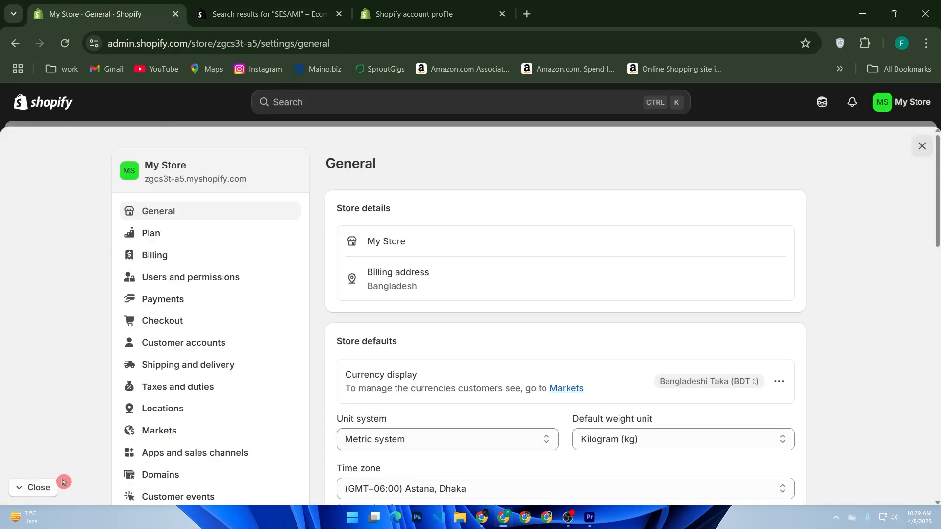
left_click(171, 297)
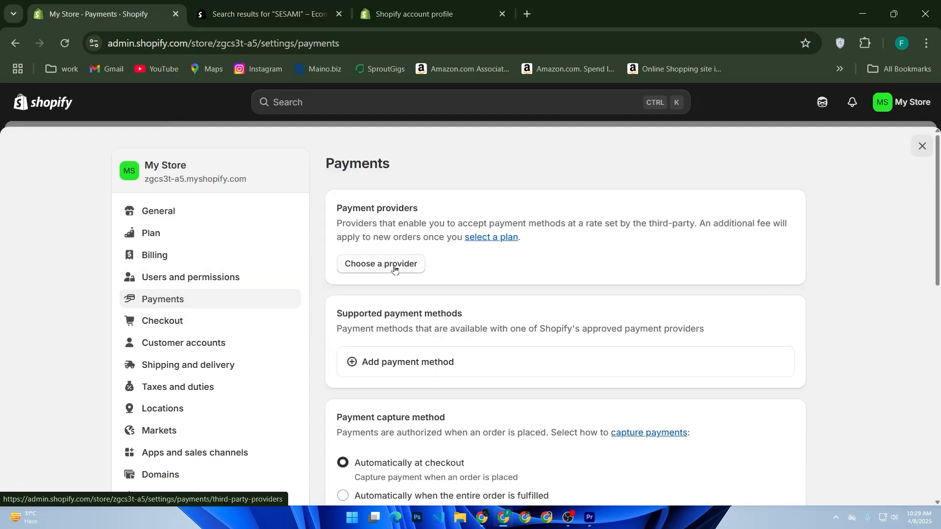
left_click(402, 264)
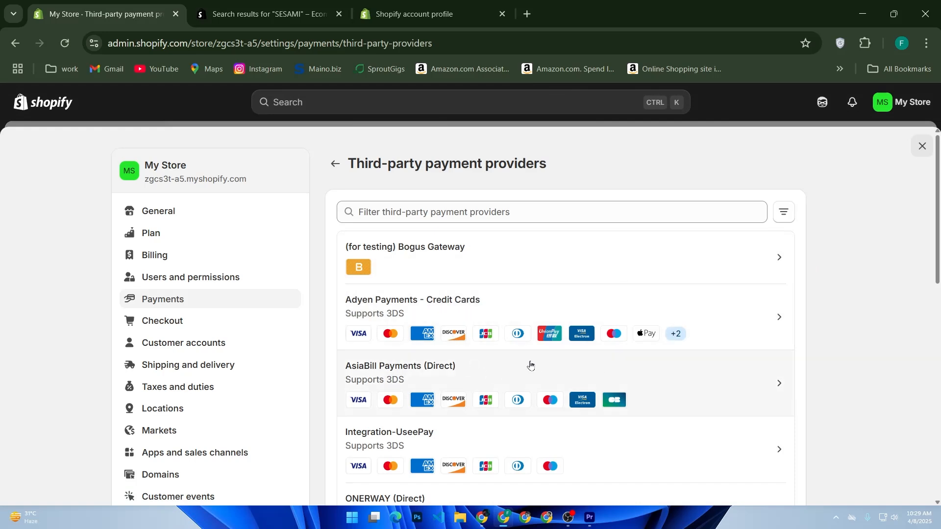
scroll(544, 389, "down", 5)
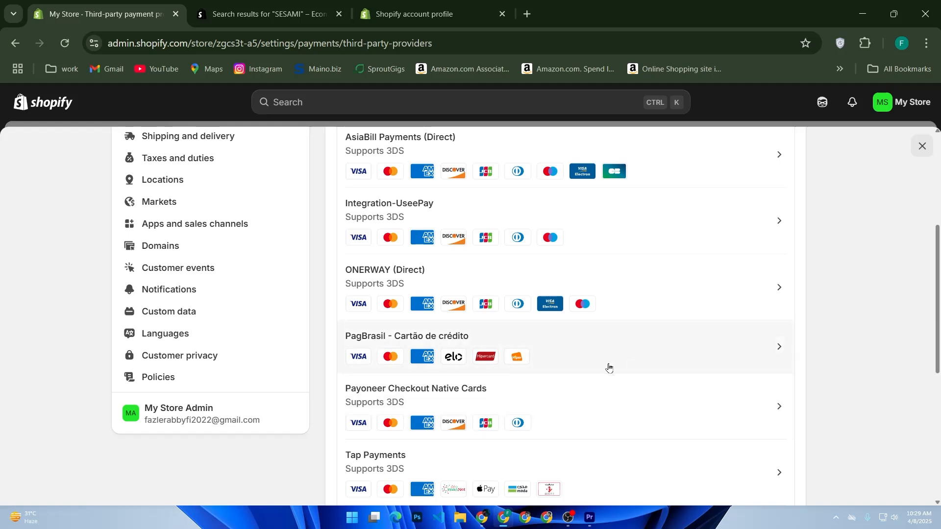
scroll(612, 369, "up", 3)
- Go back to the main Payments settings page and show the available manual payment method options
left_click(147, 191)
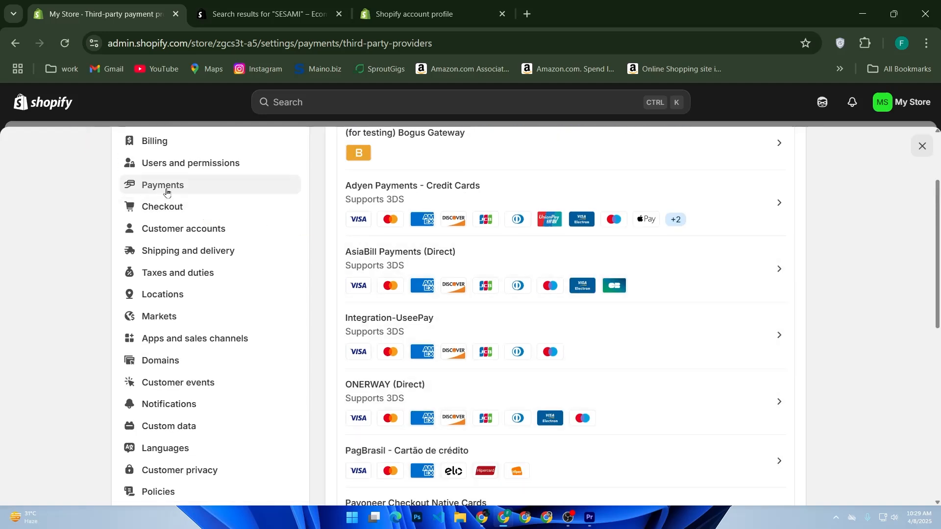
left_click(155, 192)
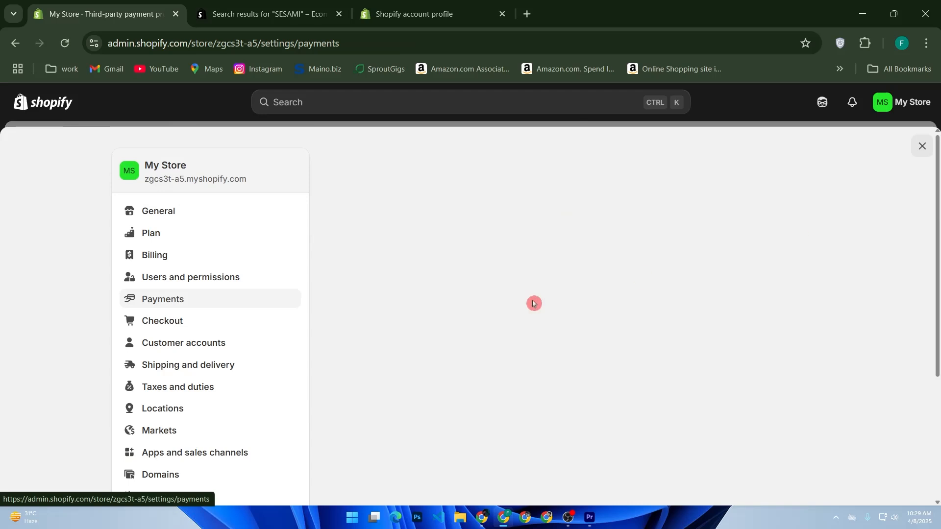
scroll(526, 323, "down", 3)
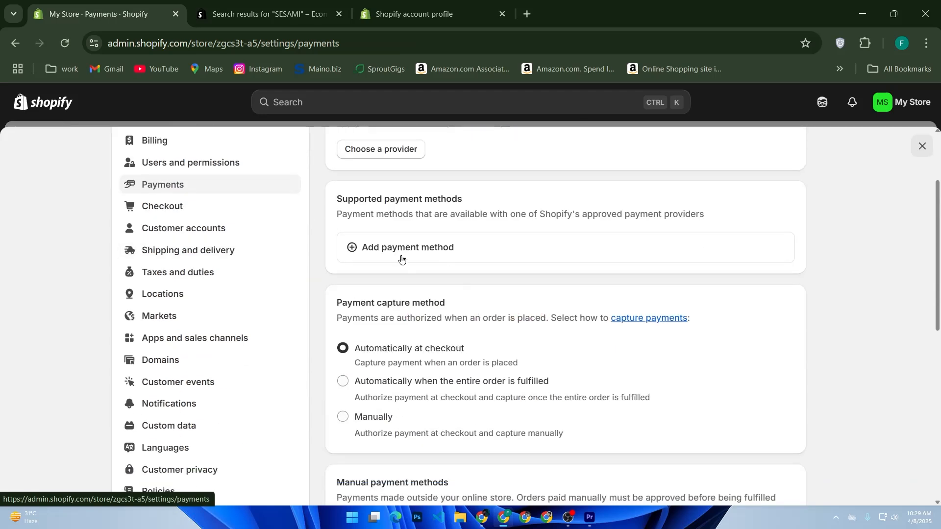
scroll(392, 264, "down", 4)
left_click(393, 316)
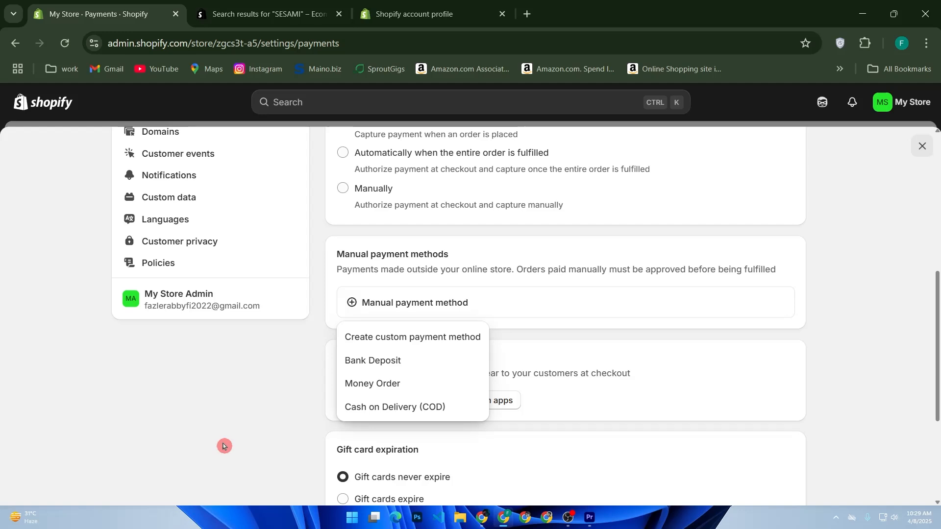
- Open the store's Notifications settings and examine the sender email and the customer, staff, fulfillment and webhook notification options
scroll(343, 245, "up", 7)
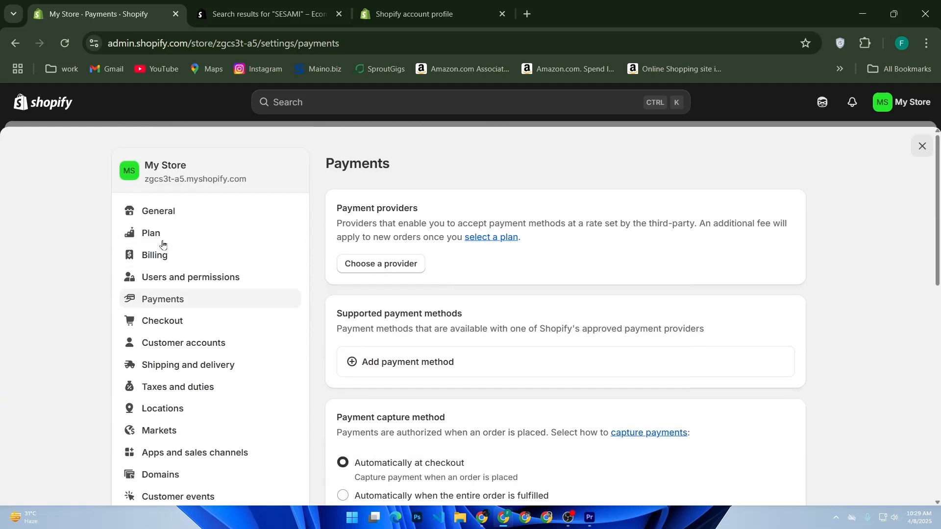
scroll(90, 288, "down", 2)
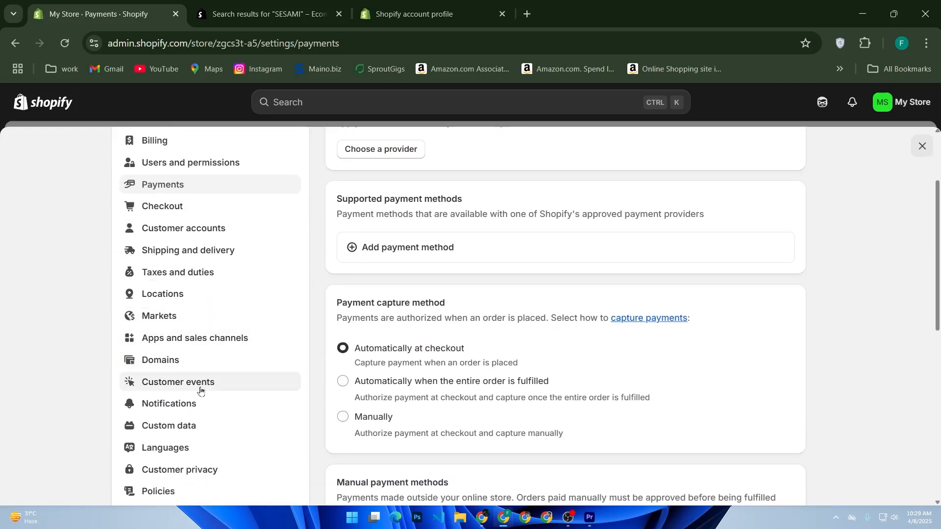
left_click(195, 412)
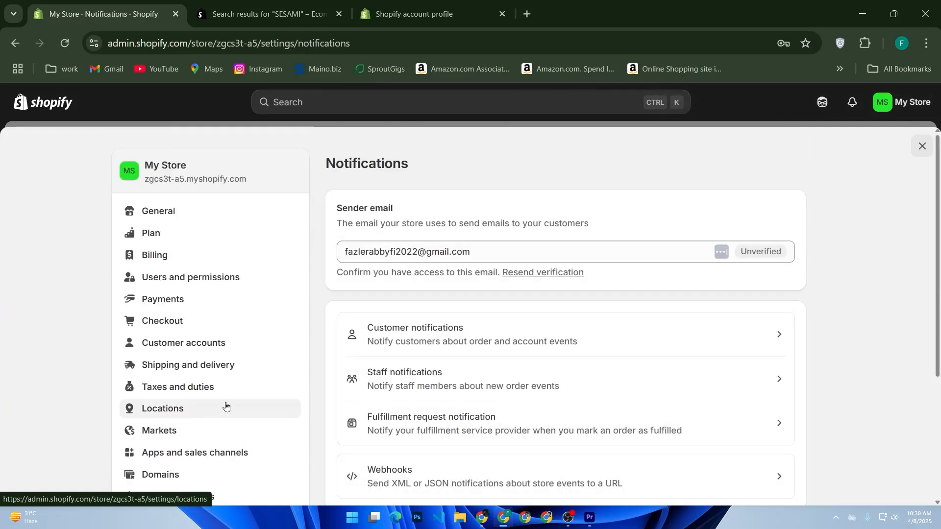
scroll(752, 285, "down", 2)
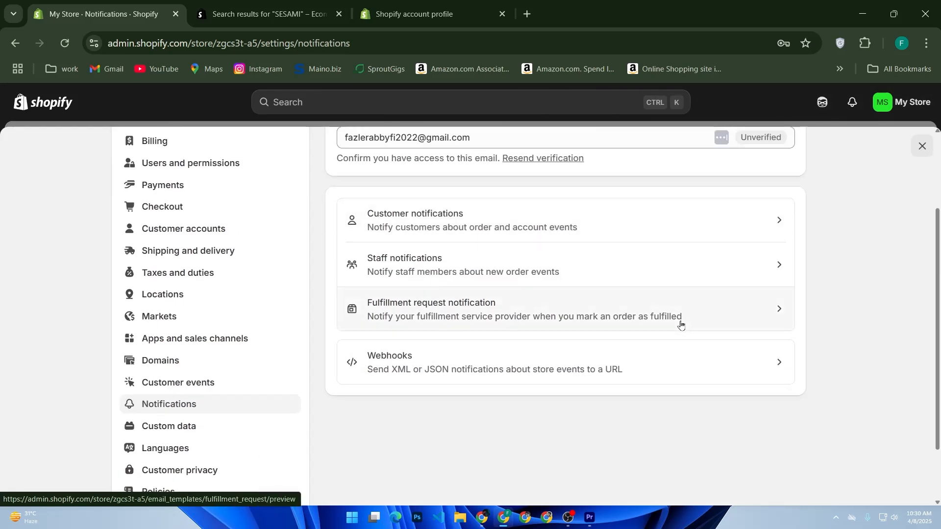
scroll(628, 317, "up", 2)
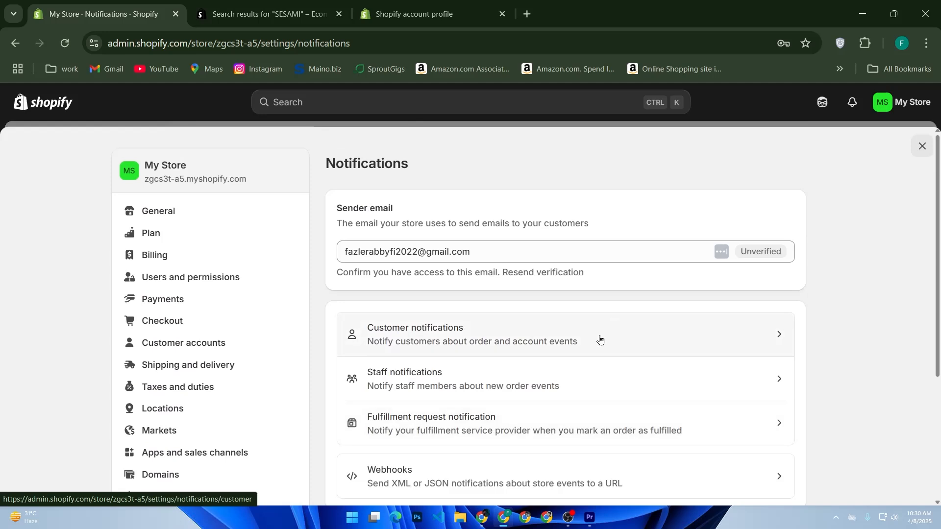
scroll(511, 343, "down", 2)
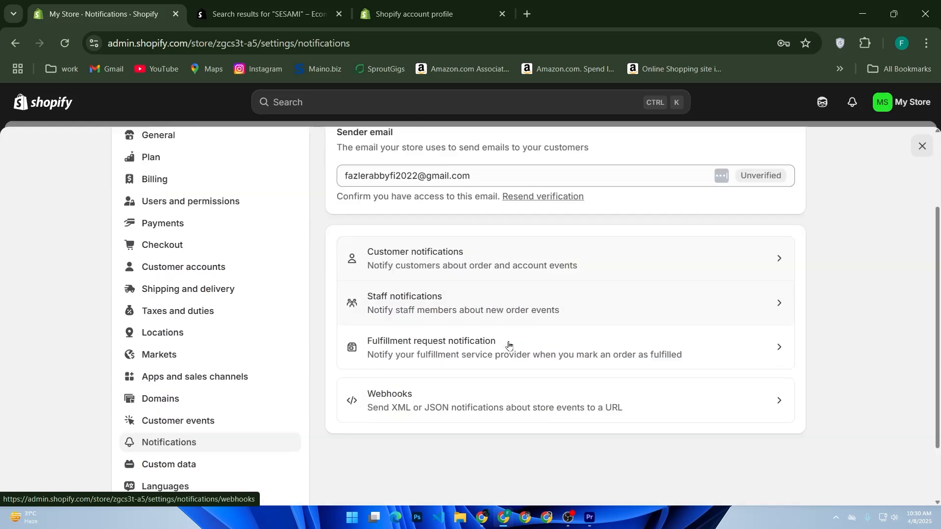
scroll(542, 347, "up", 2)
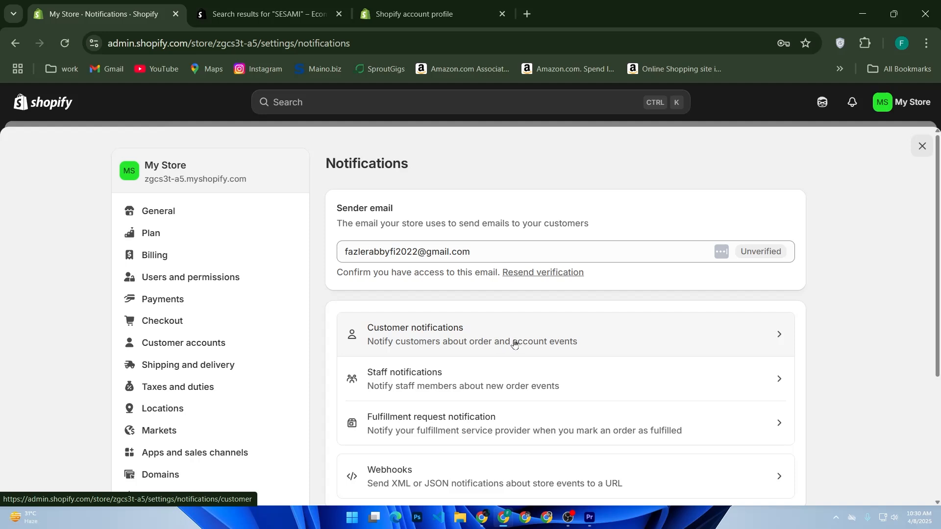
scroll(514, 344, "down", 3)
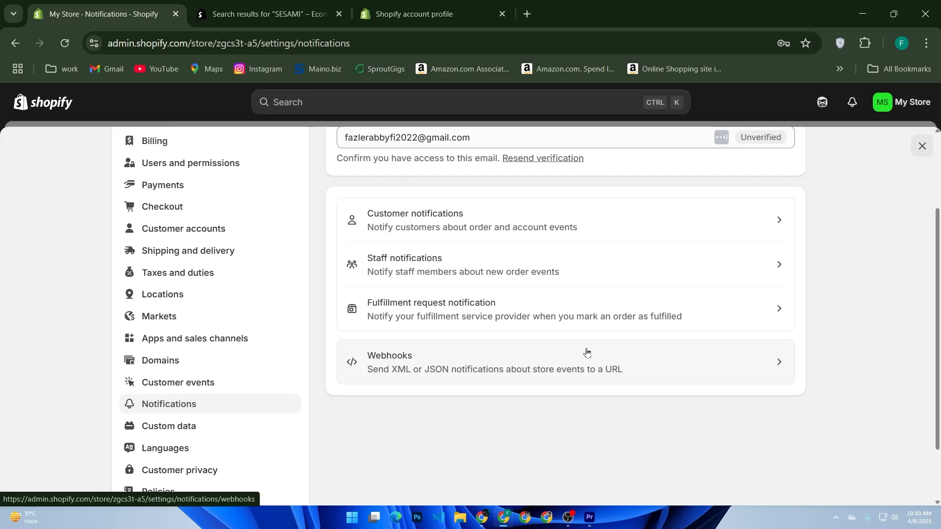
scroll(525, 325, "up", 2)
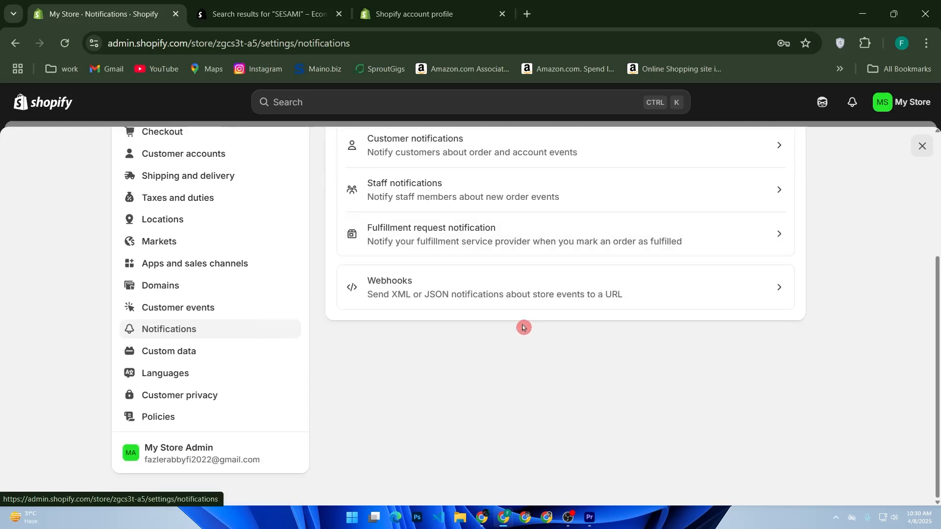